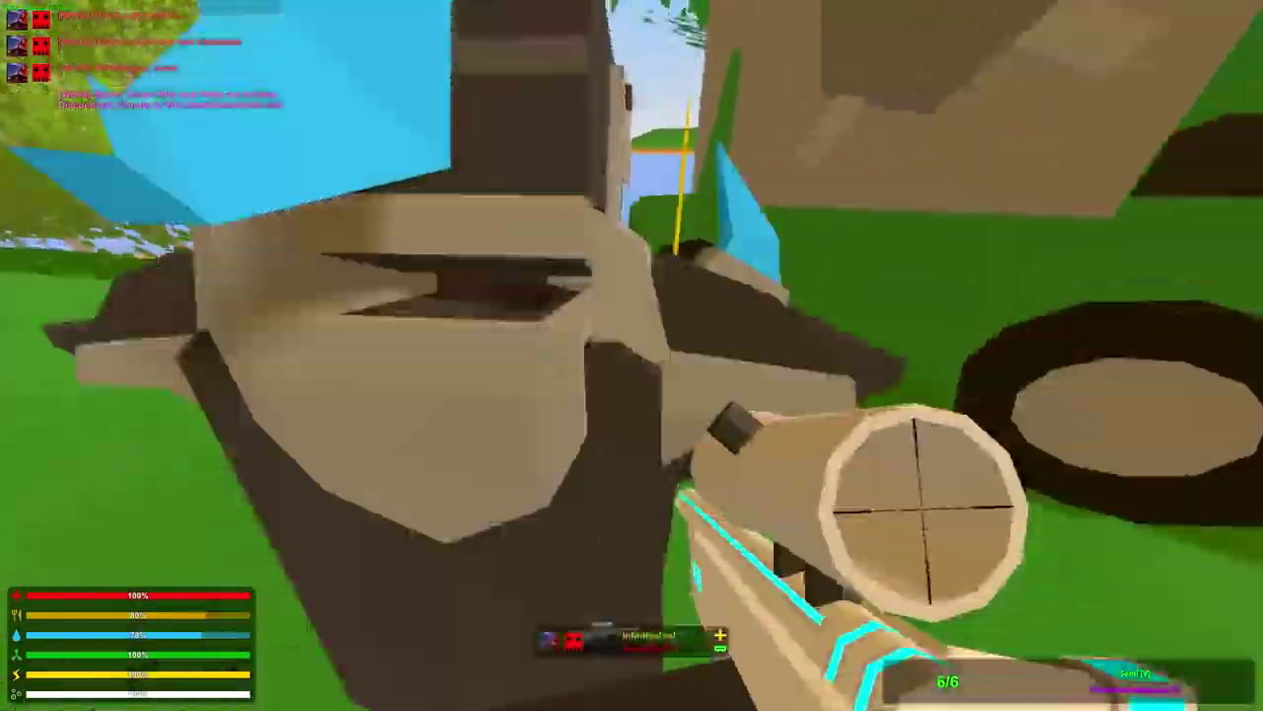
{"action": "key", "text": "Escape"}
{"action": "key", "text": "Escape"}
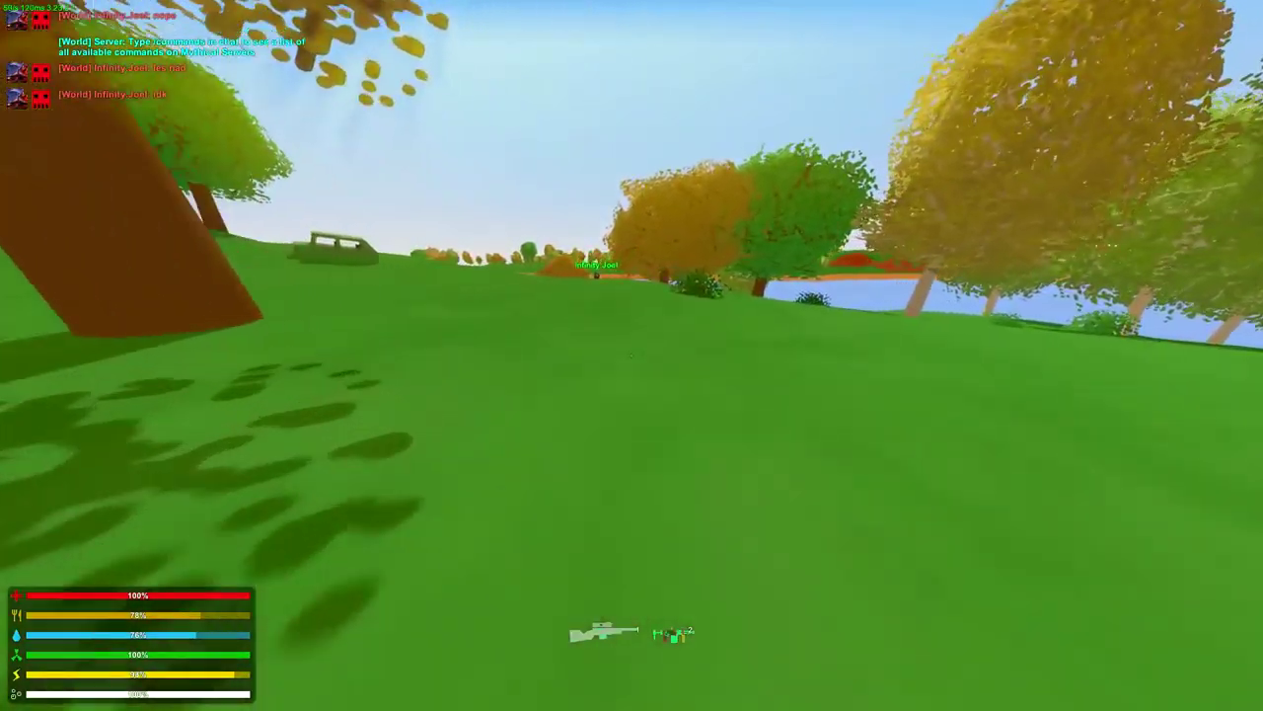
{"action": "key", "text": "w"}
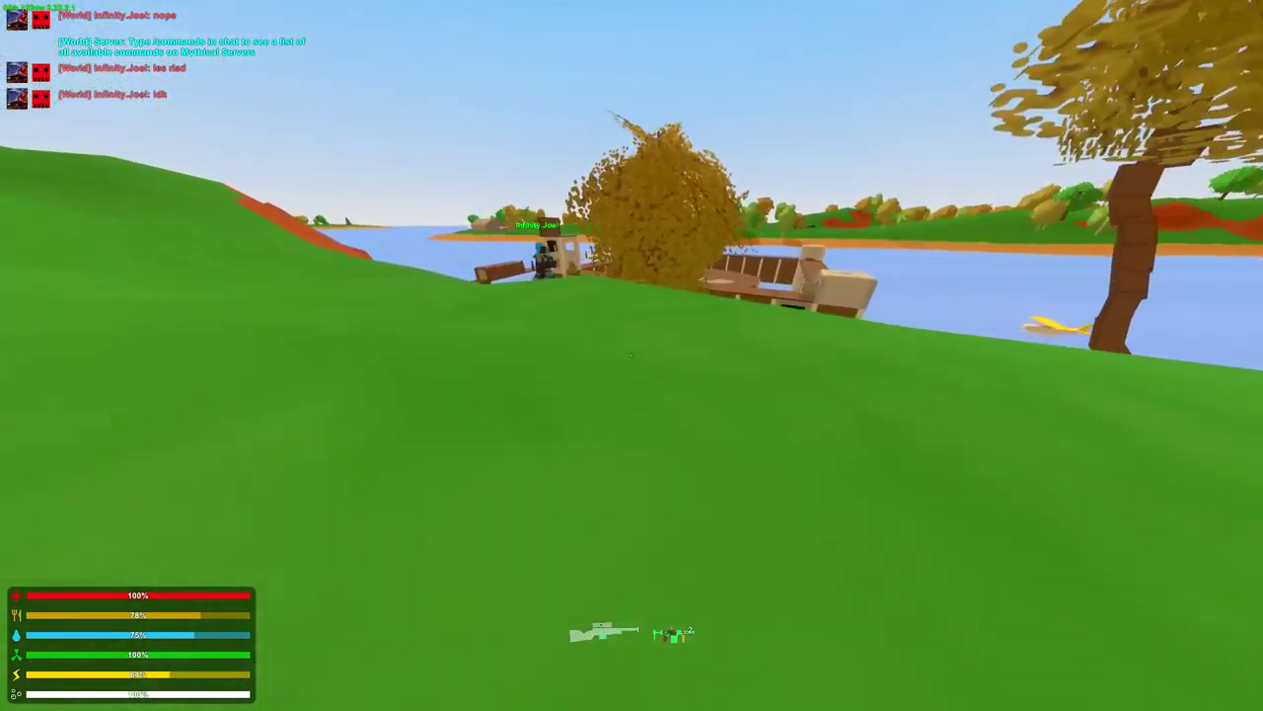
{"action": "key", "text": "w"}
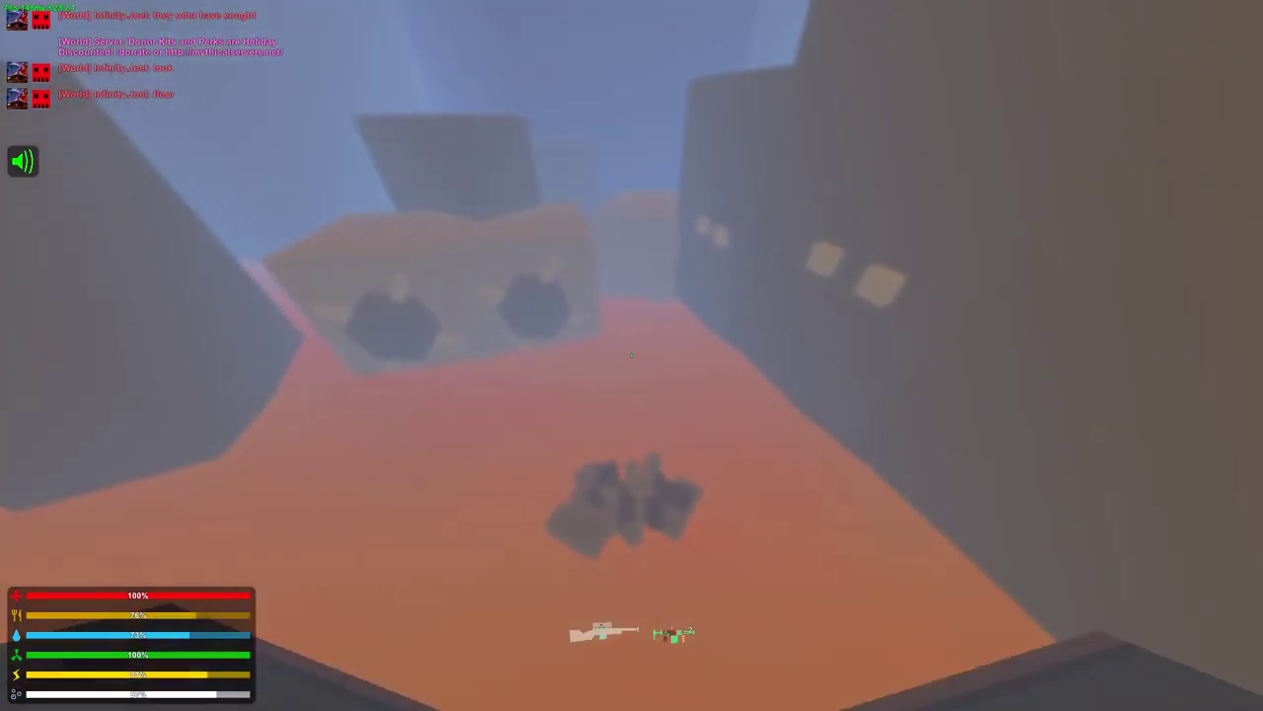
{"action": "key", "text": "g"}
{"action": "key", "text": "g"}
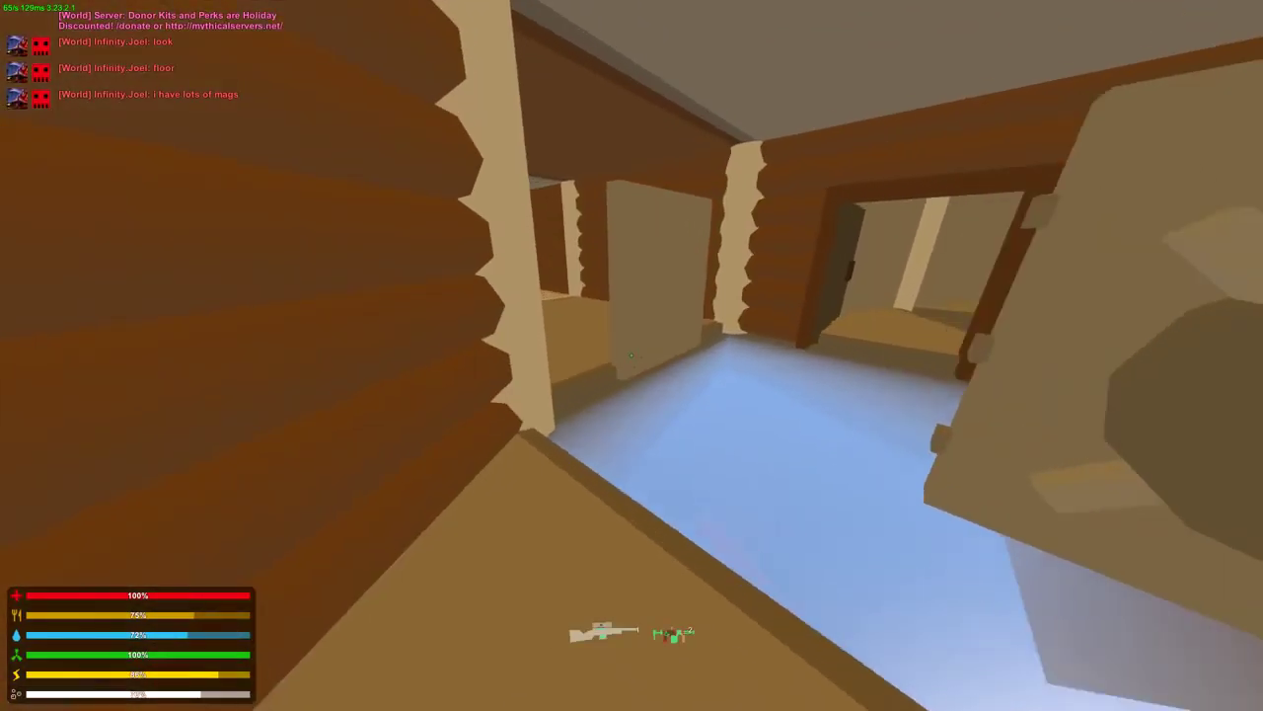
{"action": "key", "text": "g"}
{"action": "key", "text": "g"}
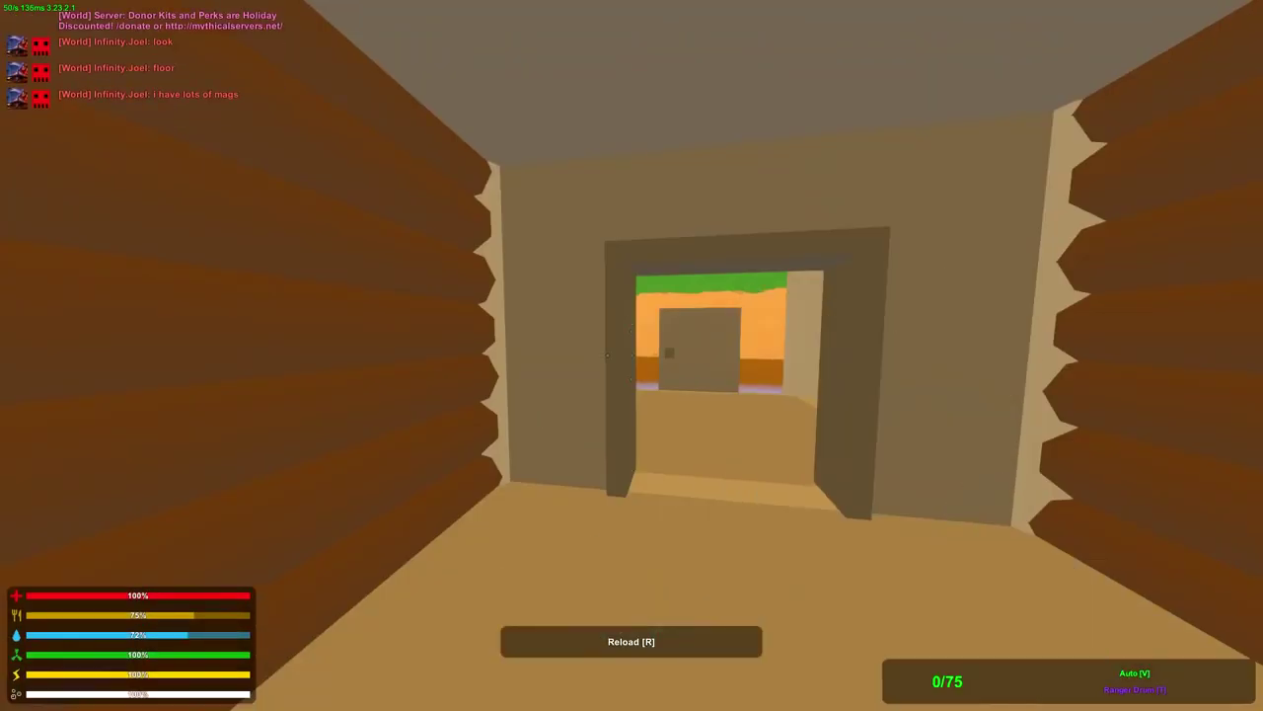
{"action": "key", "text": "g"}
{"action": "key", "text": "g"}
{"action": "key", "text": "w"}
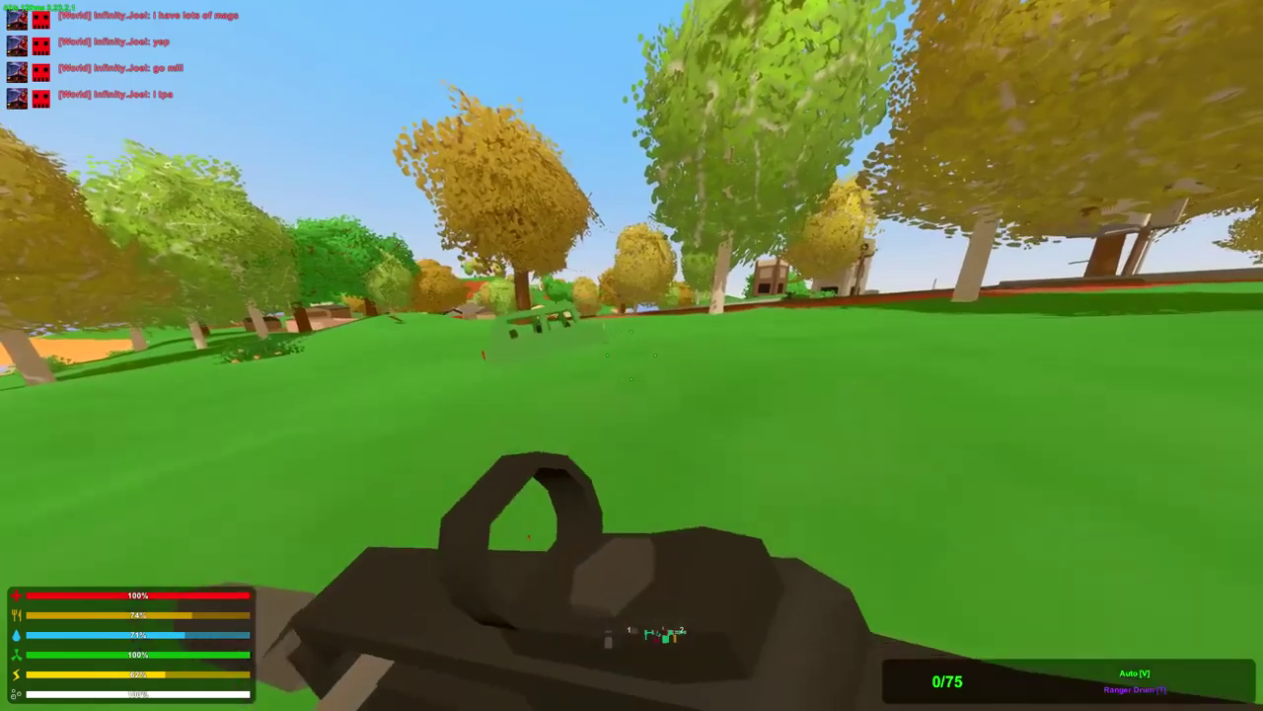
{"action": "key", "text": "Escape"}
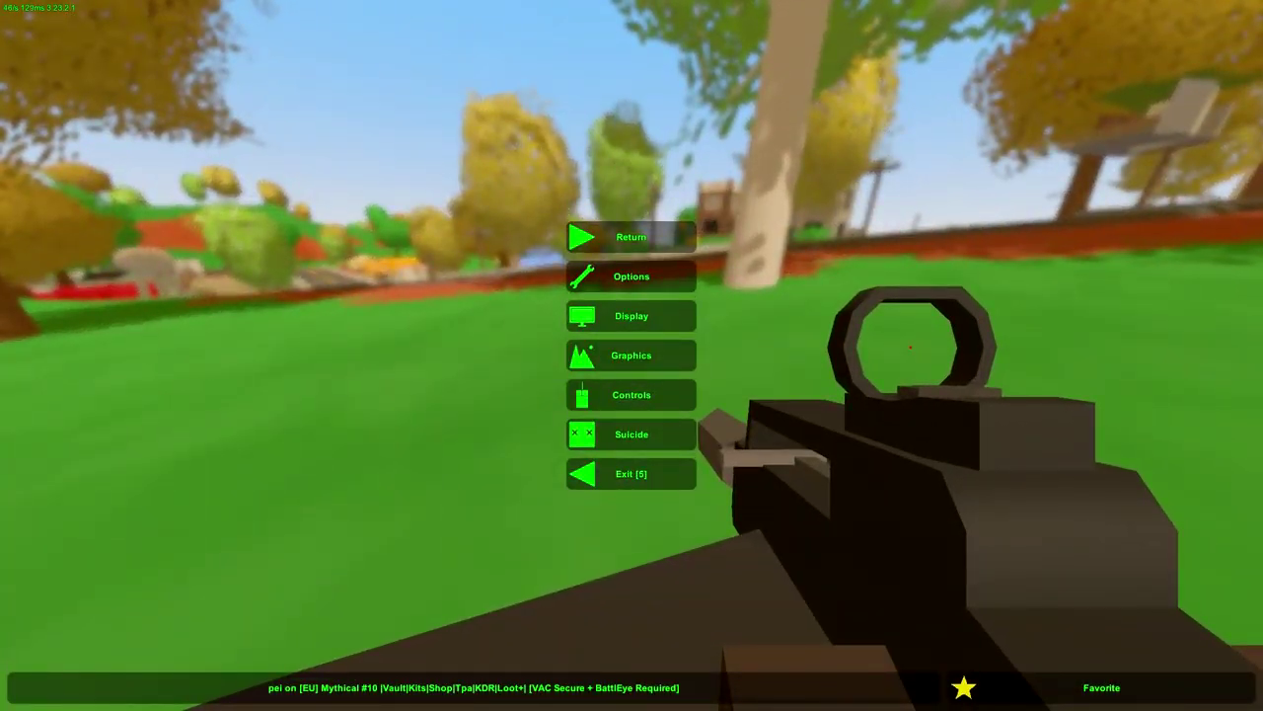
{"action": "key", "text": "Escape"}
{"action": "key", "text": "w"}
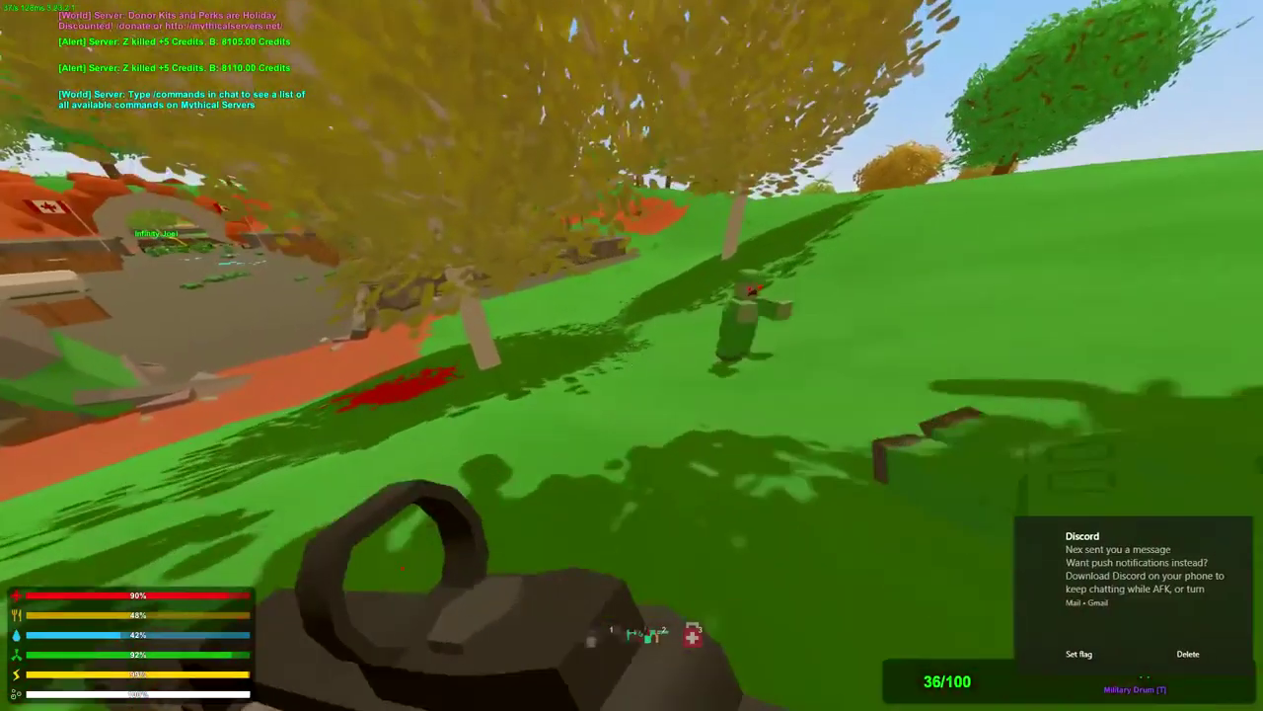
{"action": "left_click_drag", "start_coordinate": [632, 355], "coordinate": [631, 356]}
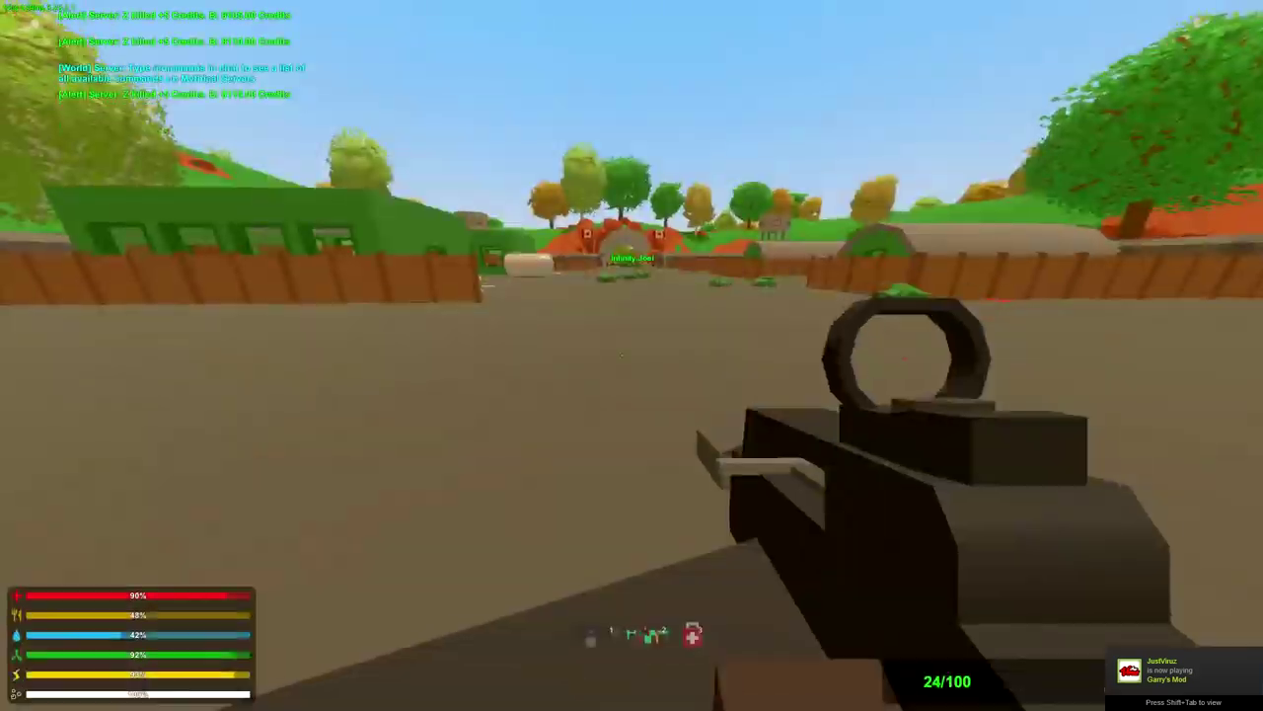
{"action": "key", "text": "r"}
{"action": "right_click", "coordinate": [631, 356]}
{"action": "left_click_drag", "start_coordinate": [632, 355], "coordinate": [632, 355]}
{"action": "key", "text": "r"}
{"action": "key", "text": "r"}
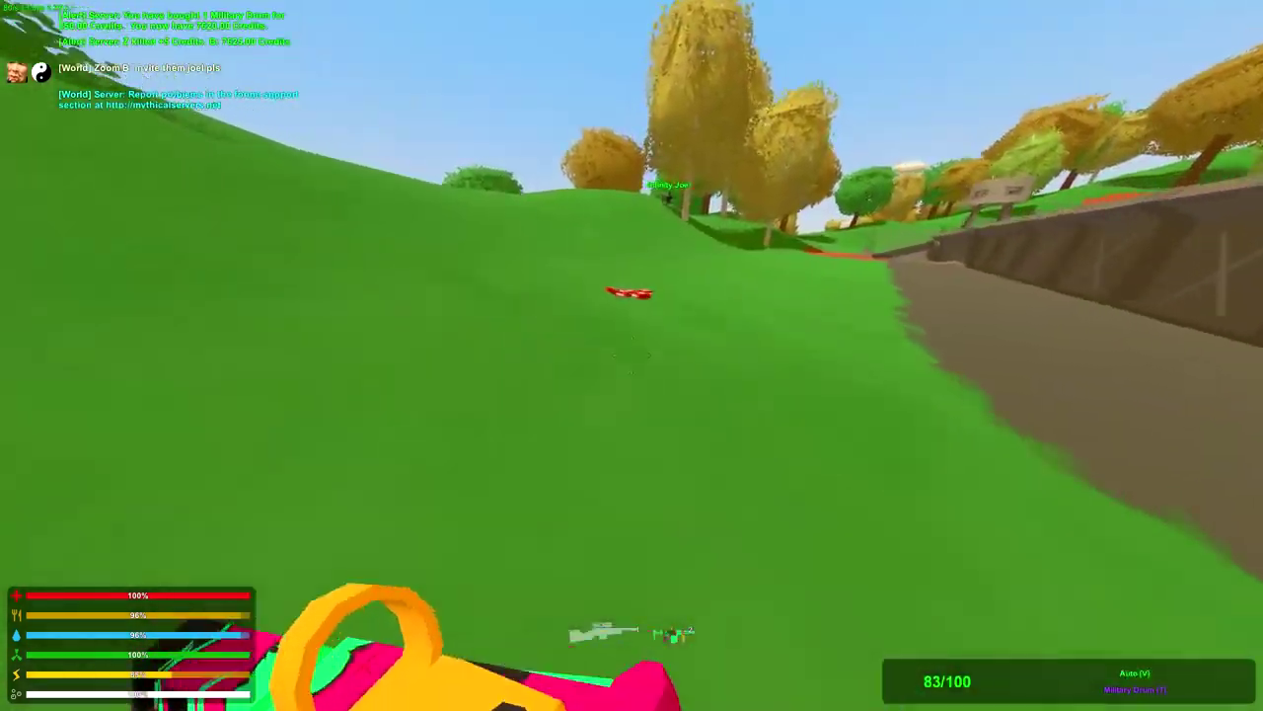
{"action": "key", "text": "g"}
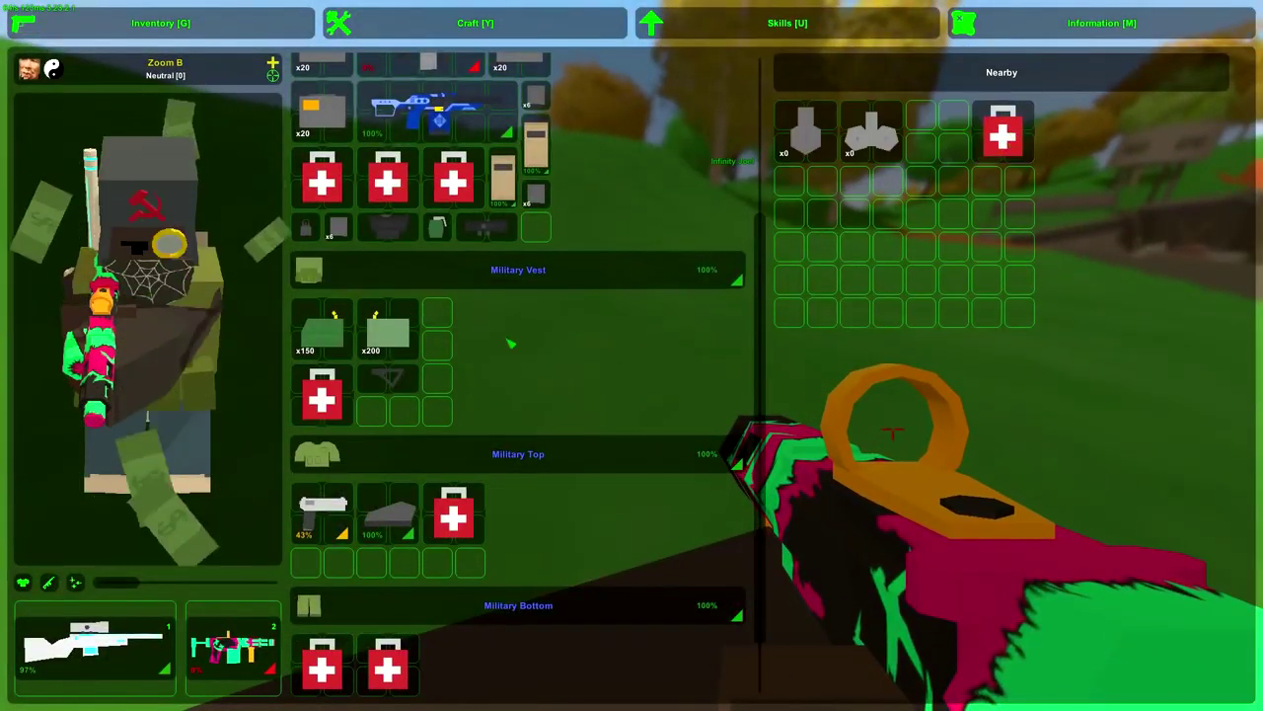
{"action": "key", "text": "g"}
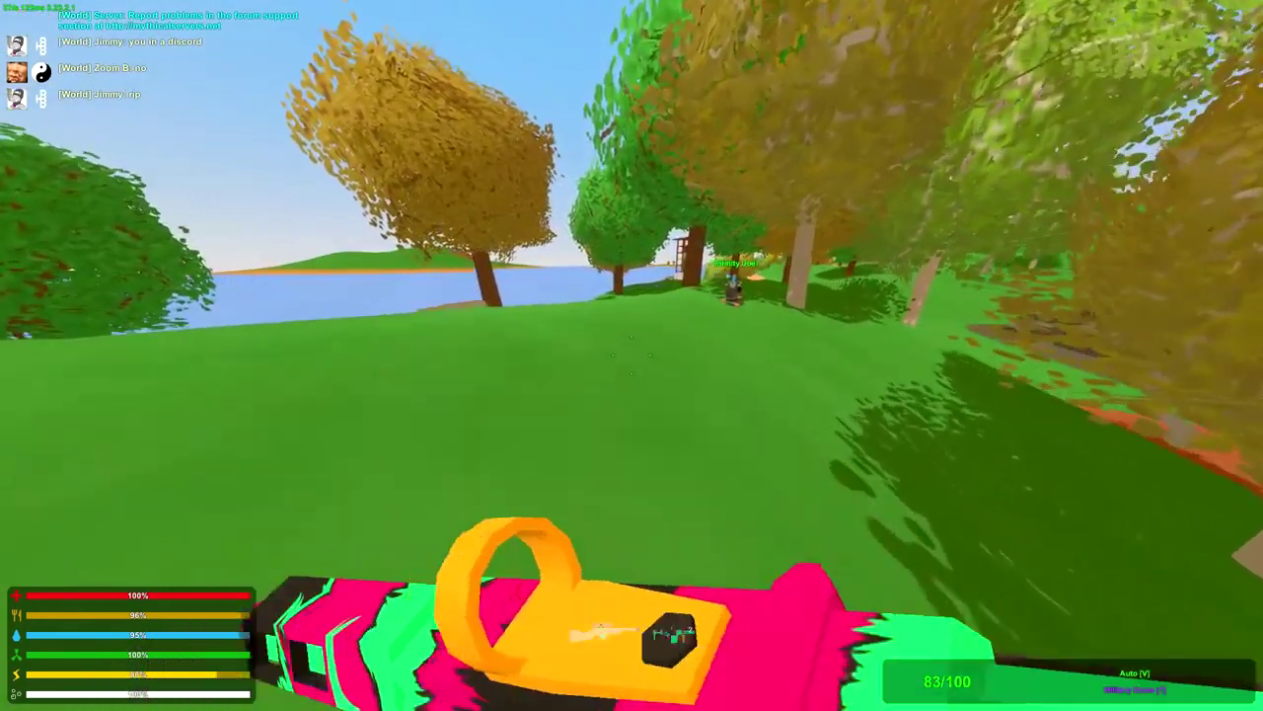
{"action": "key", "text": "g"}
{"action": "key", "text": "g"}
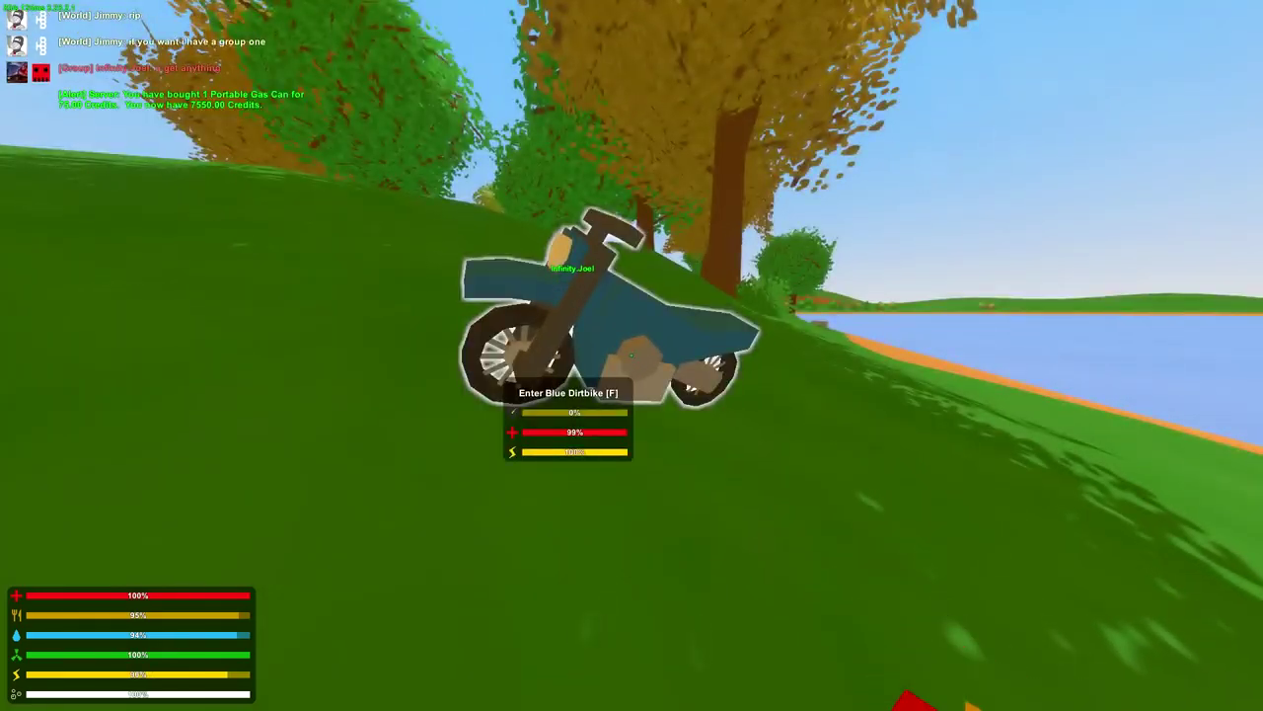
{"action": "key", "text": "g"}
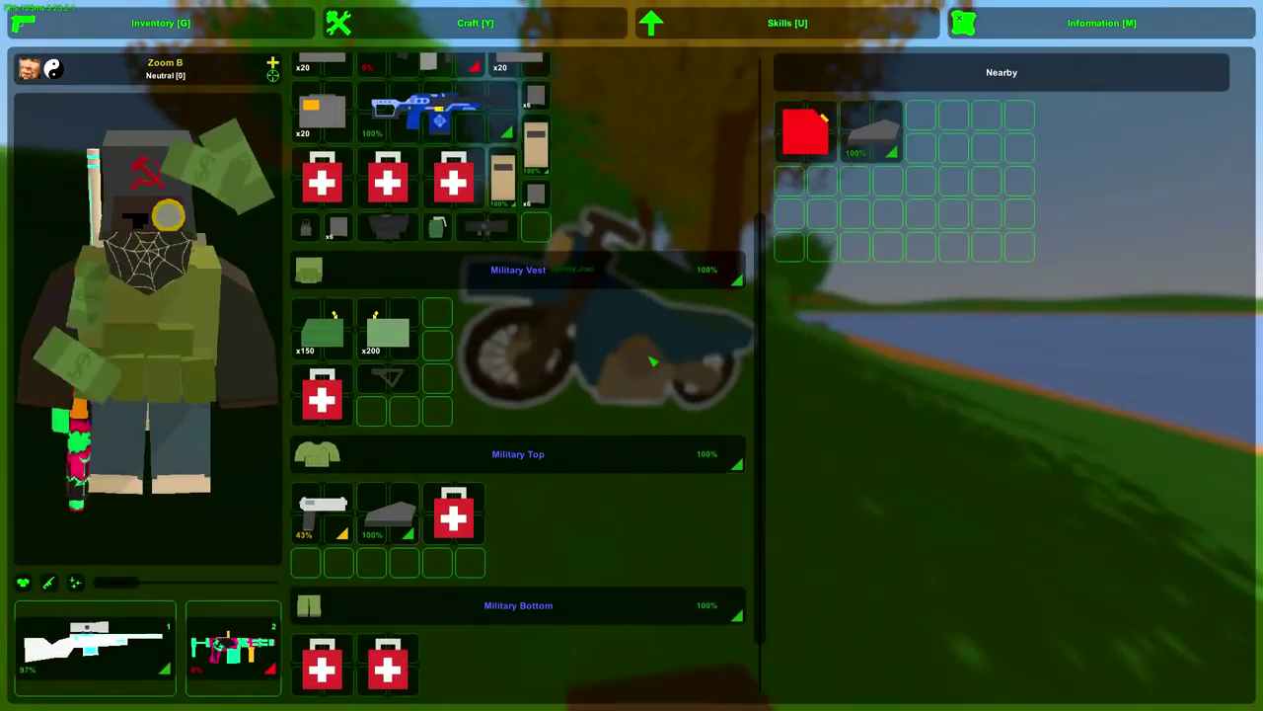
{"action": "key", "text": "g"}
{"action": "left_click", "coordinate": [632, 356]}
{"action": "key", "text": "f"}
{"action": "key", "text": "w"}
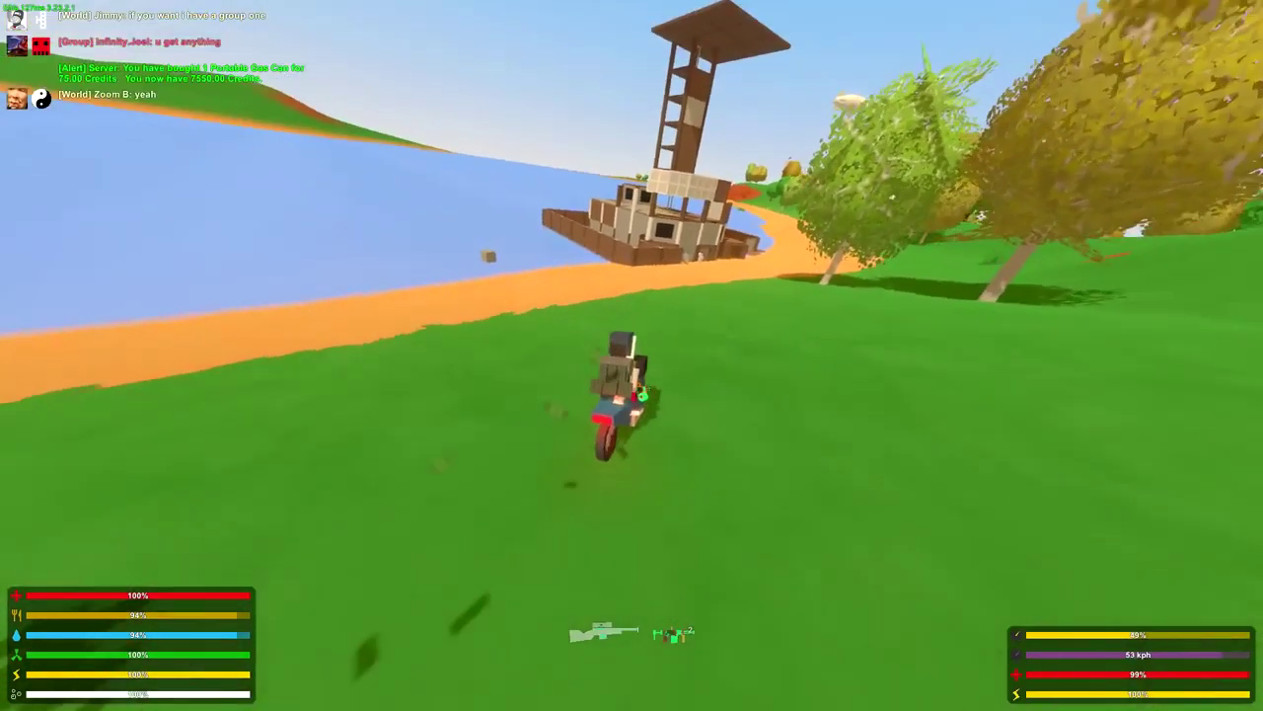
{"action": "key", "text": "m"}
{"action": "key", "text": "m"}
{"action": "key", "text": "w"}
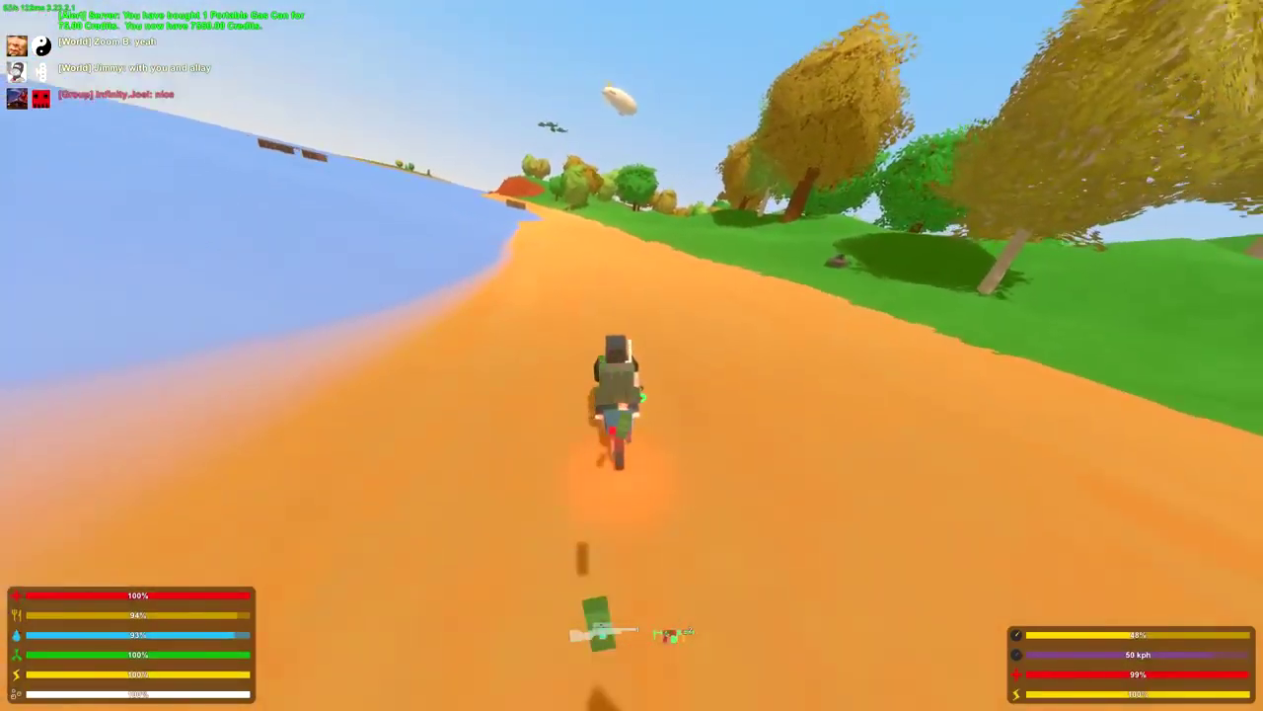
{"action": "key", "text": "w"}
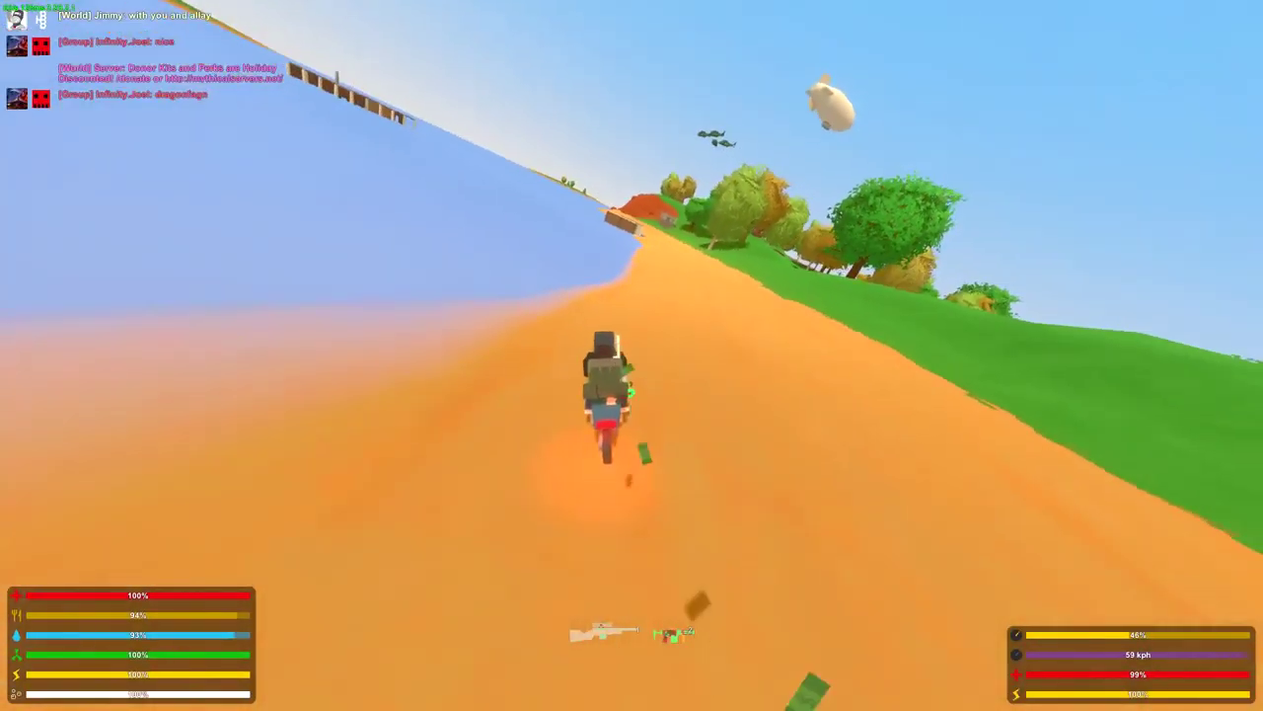
{"action": "type", "text": "l"}
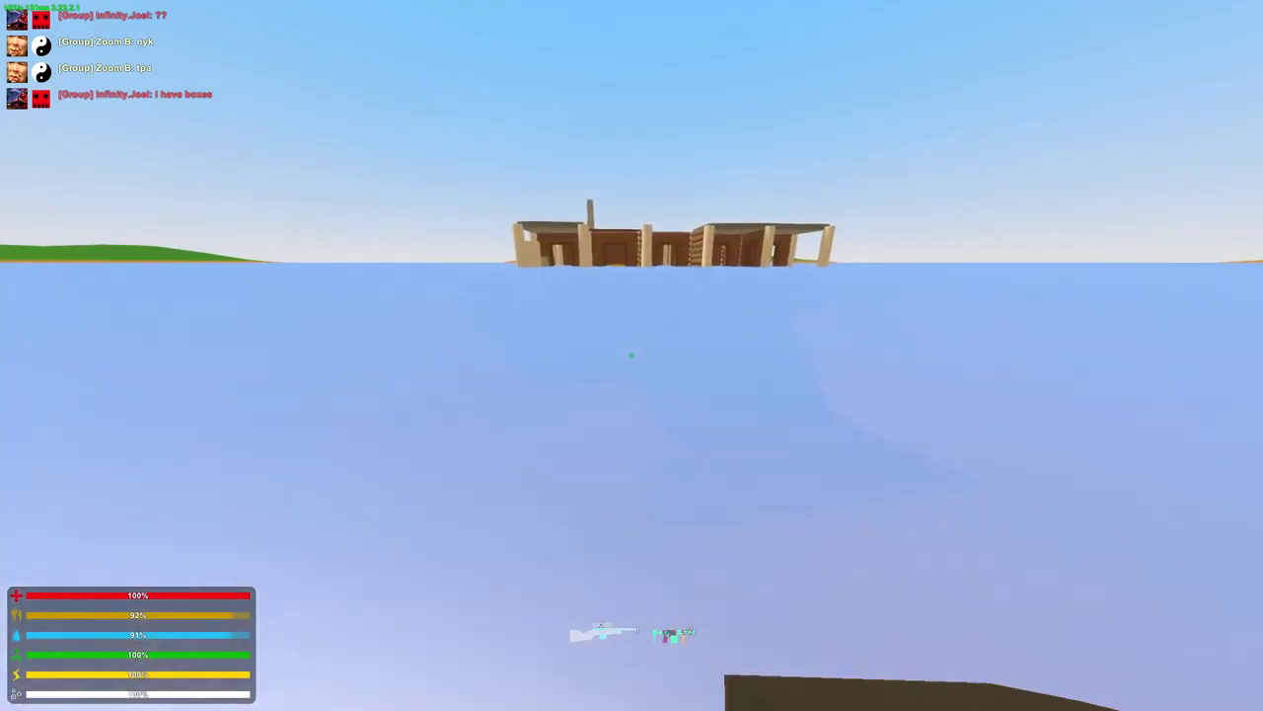
{"action": "key", "text": "w"}
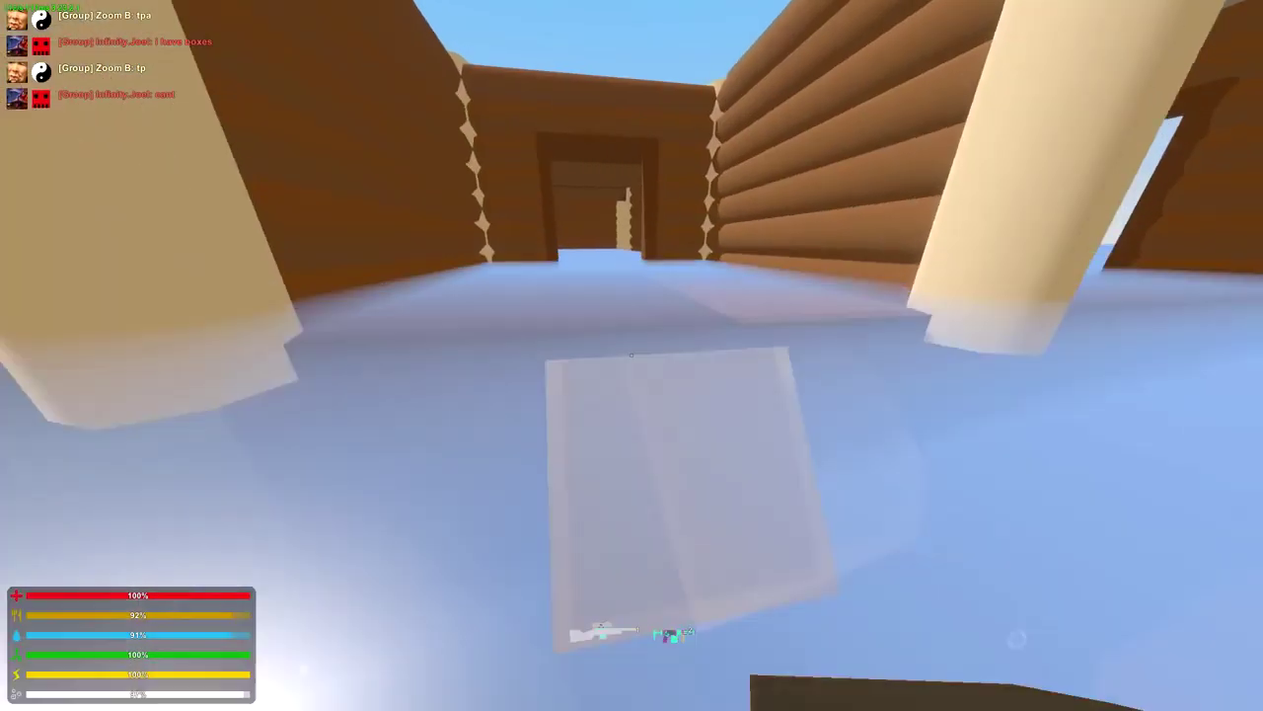
{"action": "key", "text": "w"}
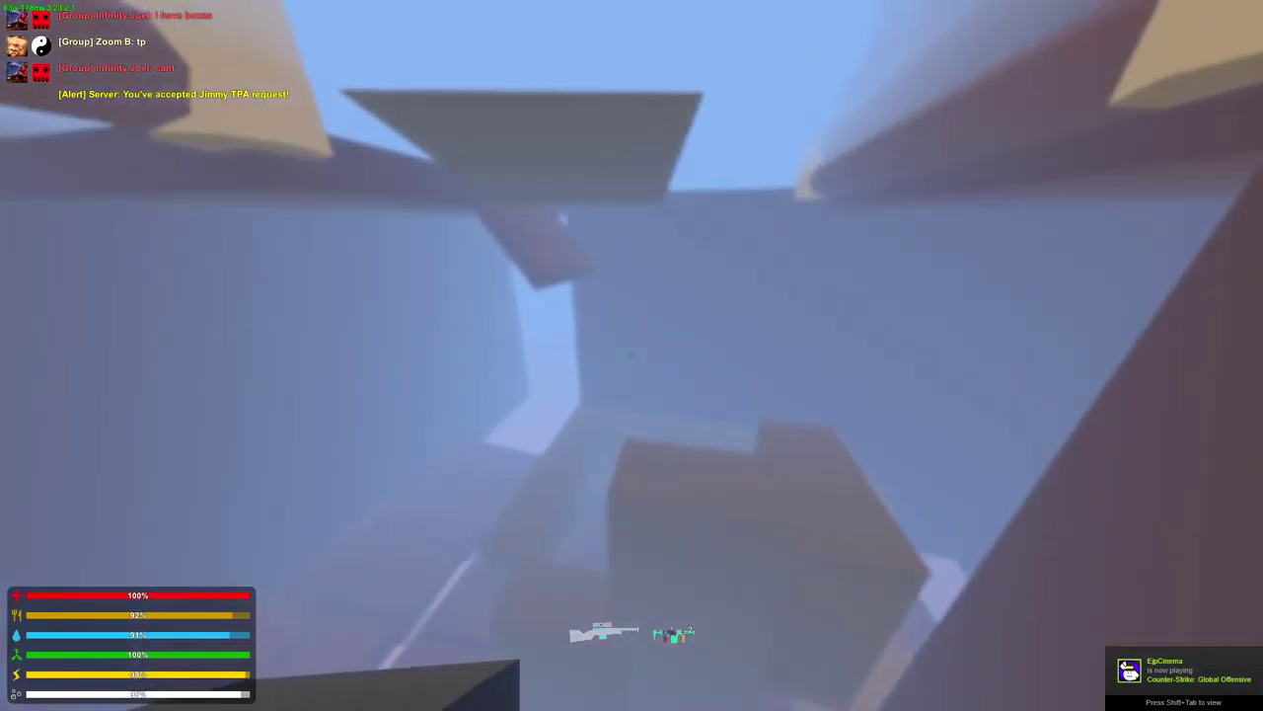
{"action": "key", "text": "g"}
{"action": "key", "text": "g"}
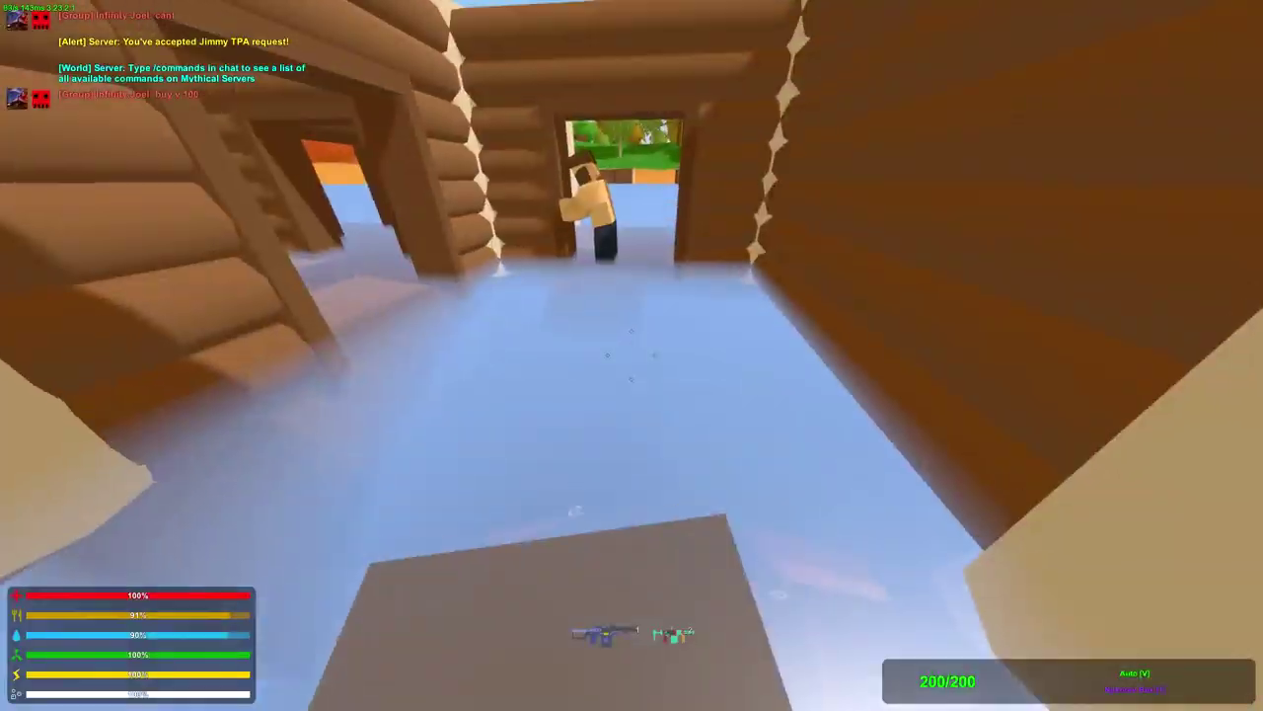
{"action": "key", "text": "1"}
{"action": "key", "text": "t"}
{"action": "key", "text": "t"}
{"action": "right_click", "coordinate": [631, 355]}
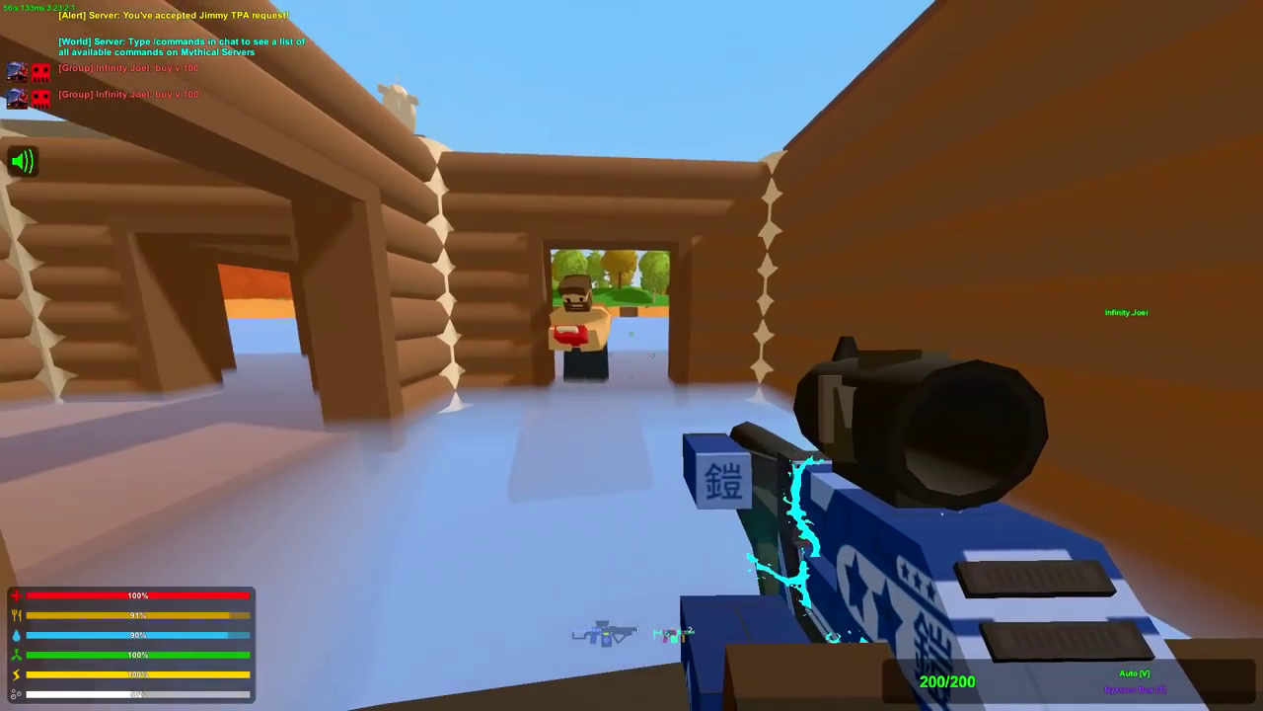
{"action": "key", "text": "g"}
{"action": "key", "text": "g"}
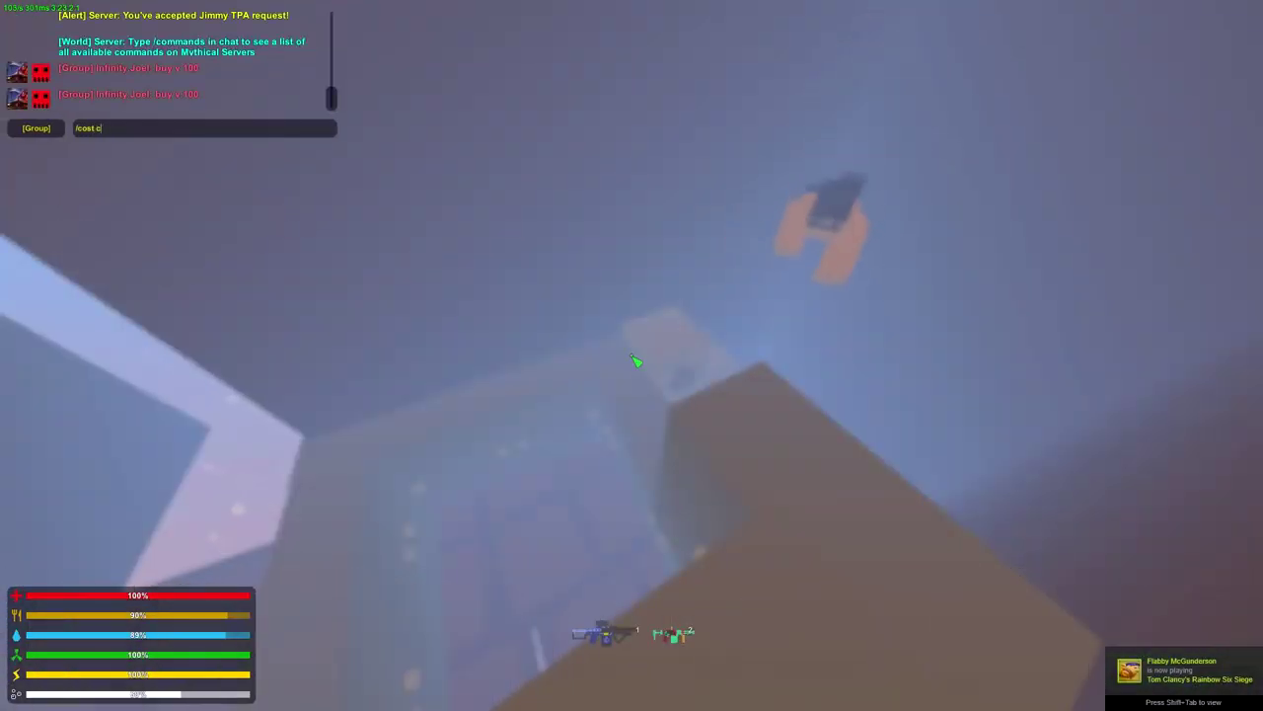
{"action": "key", "text": "g"}
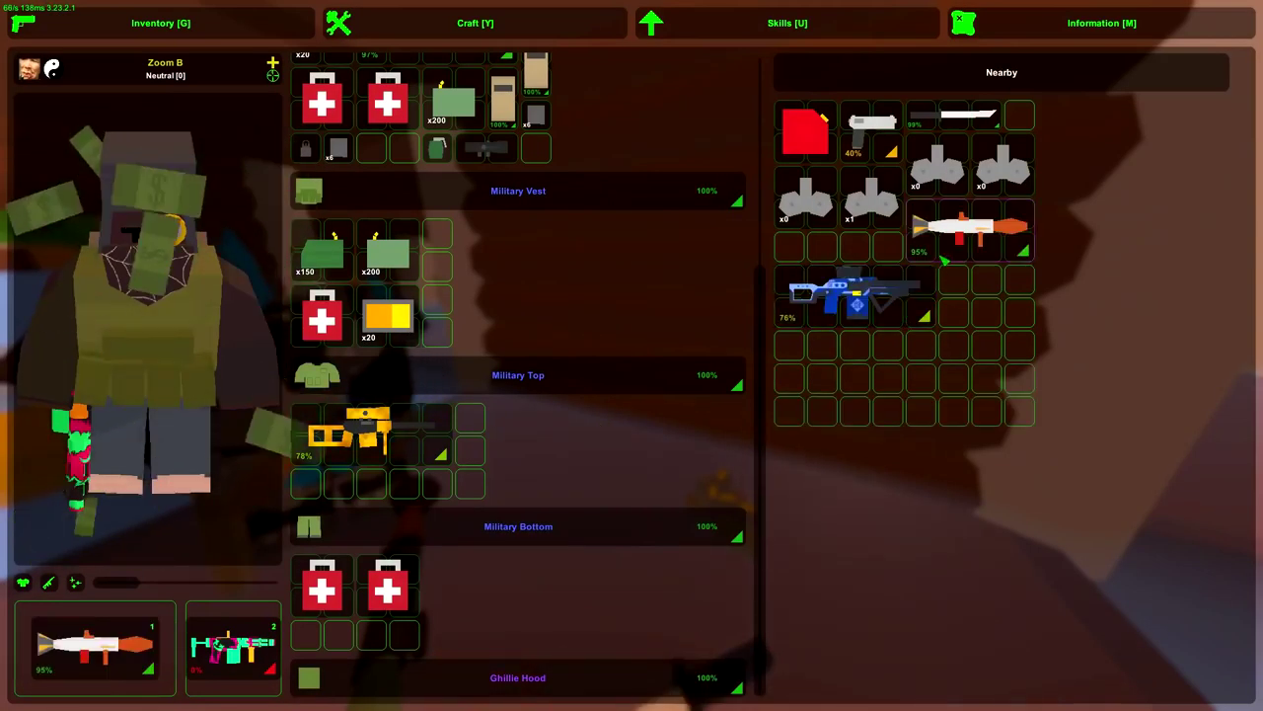
{"action": "key", "text": "g"}
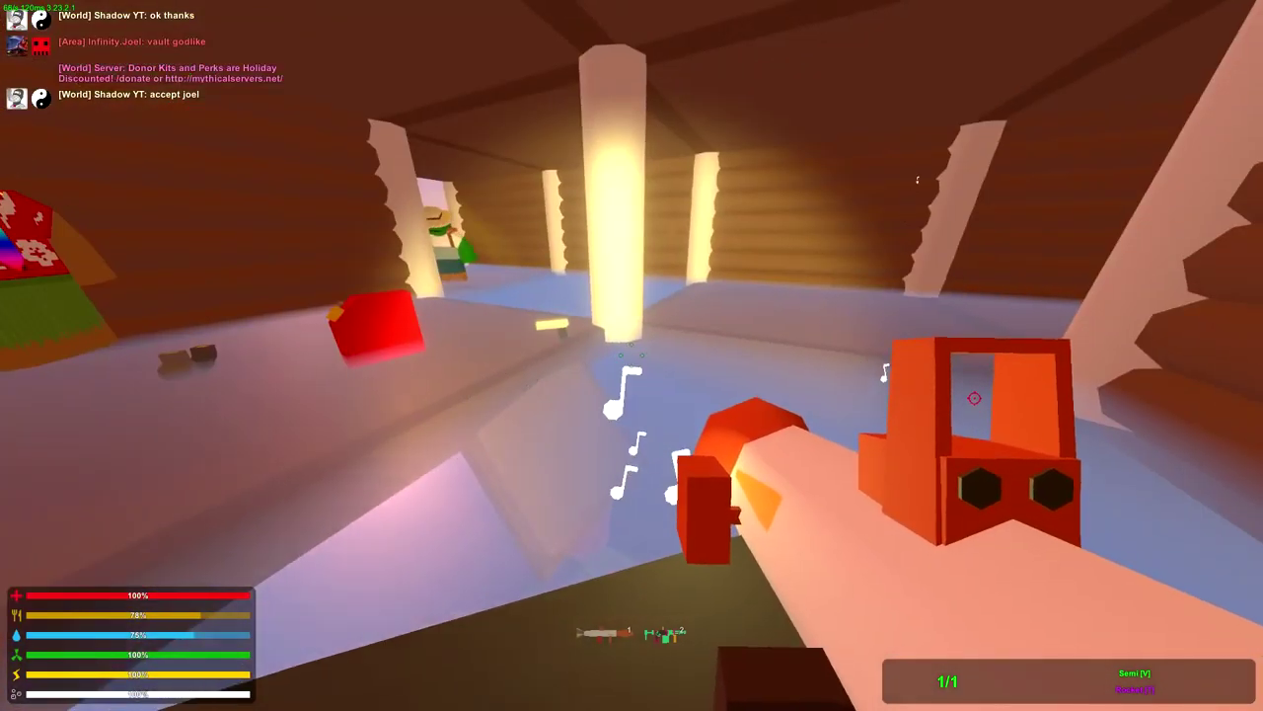
{"action": "right_click", "coordinate": [631, 355]}
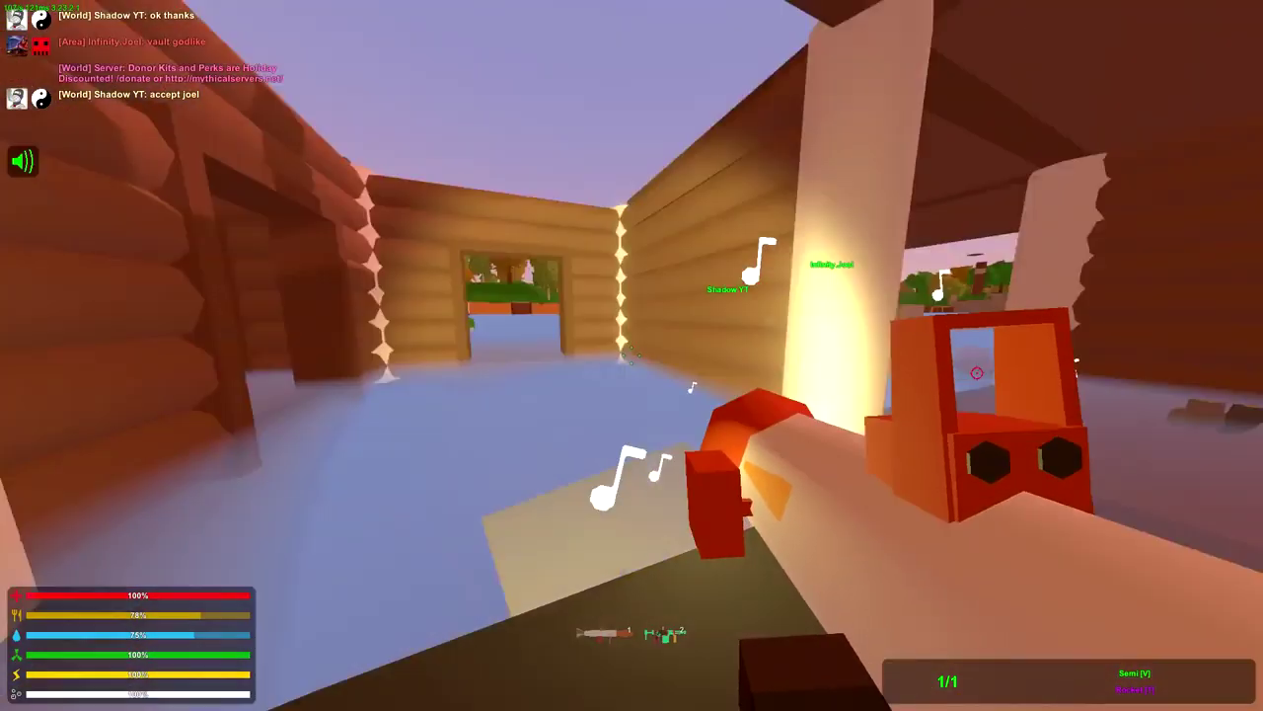
{"action": "right_click", "coordinate": [631, 355]}
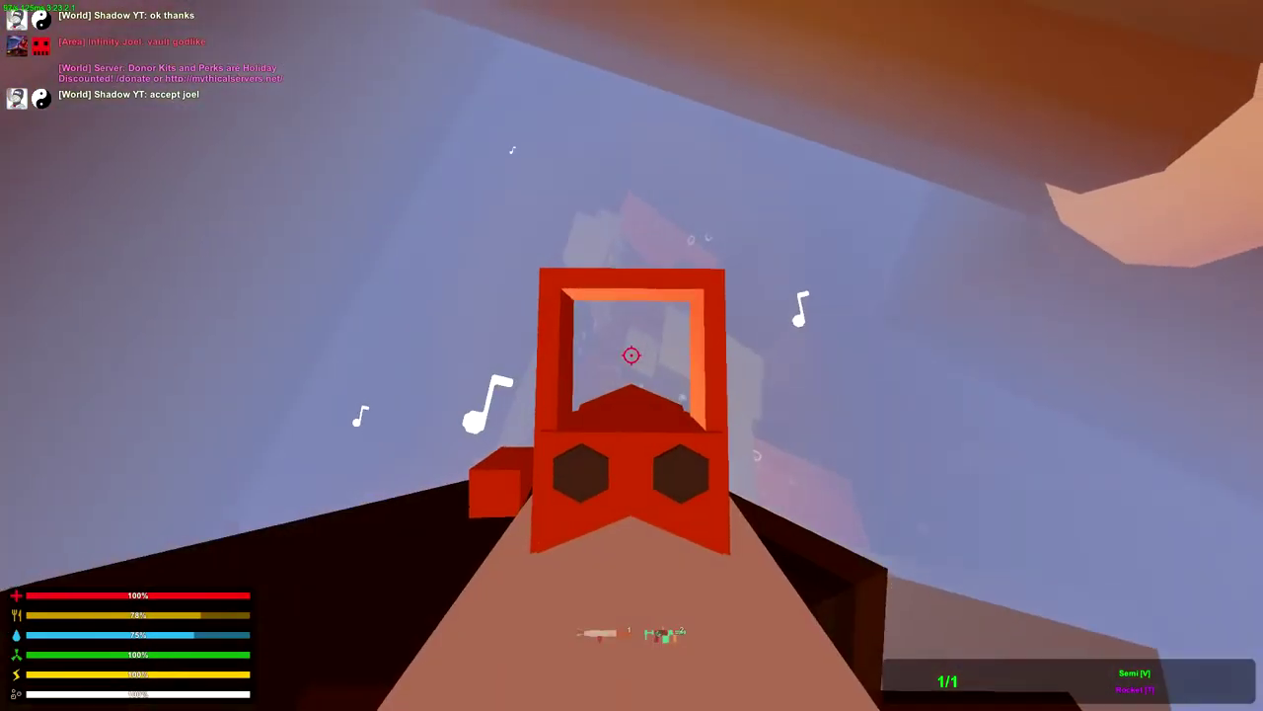
{"action": "left_click", "coordinate": [631, 356]}
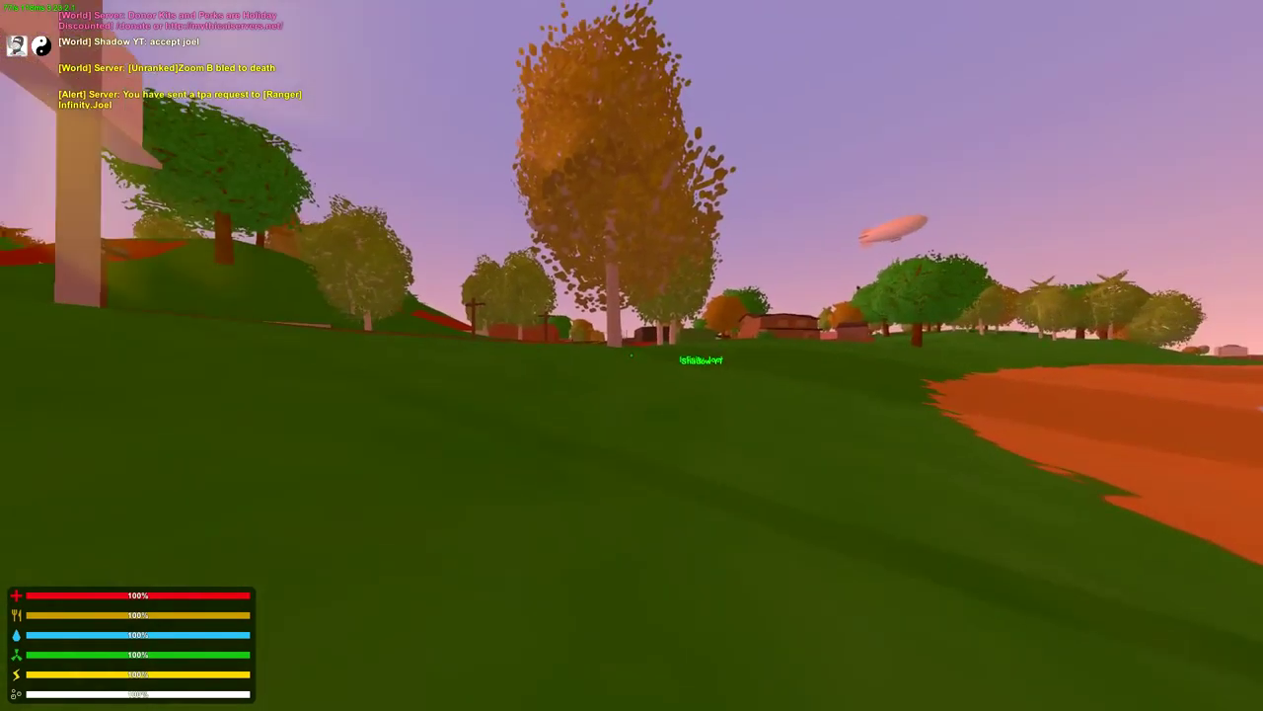
{"action": "key", "text": "g"}
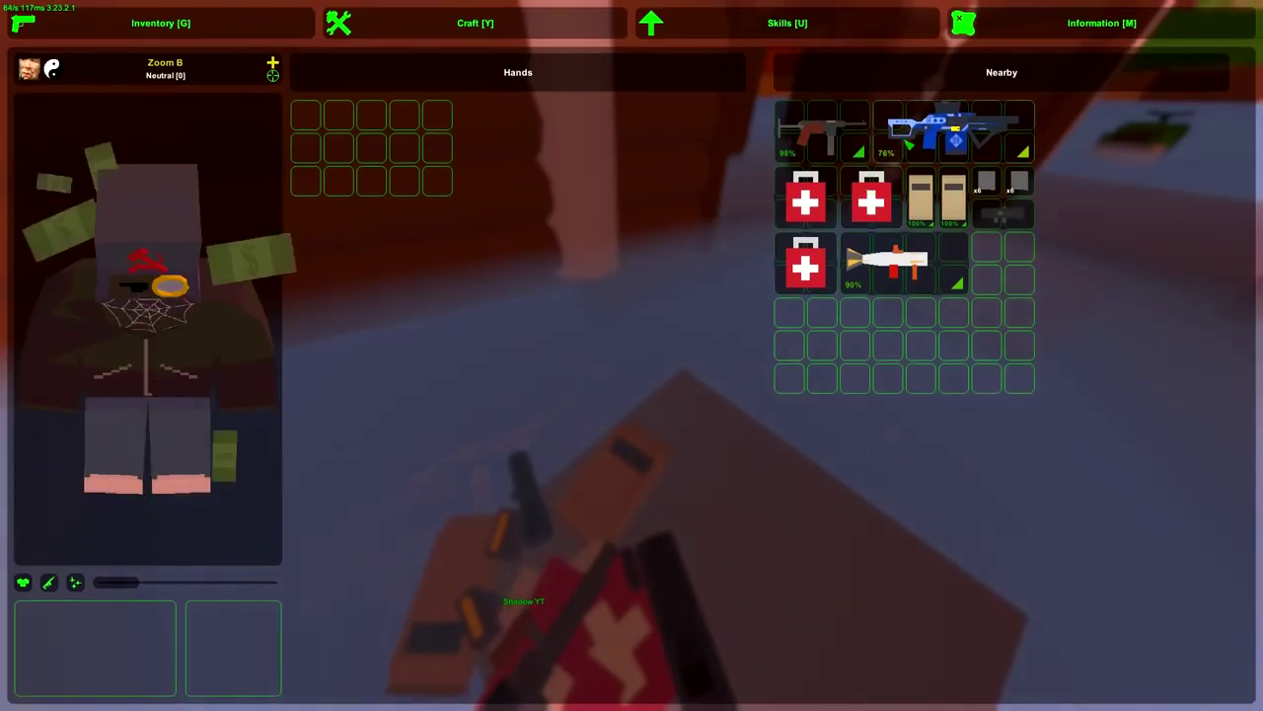